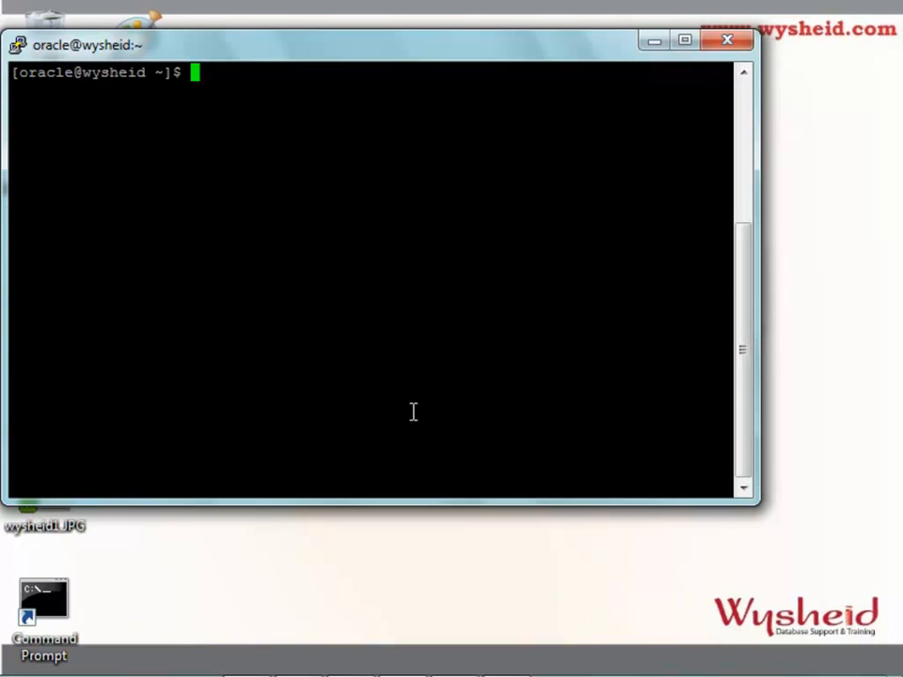
Change into /oracle/app/product/11.2.0/dbhome_1, fixing a typo in the path
type("cd /oracle")
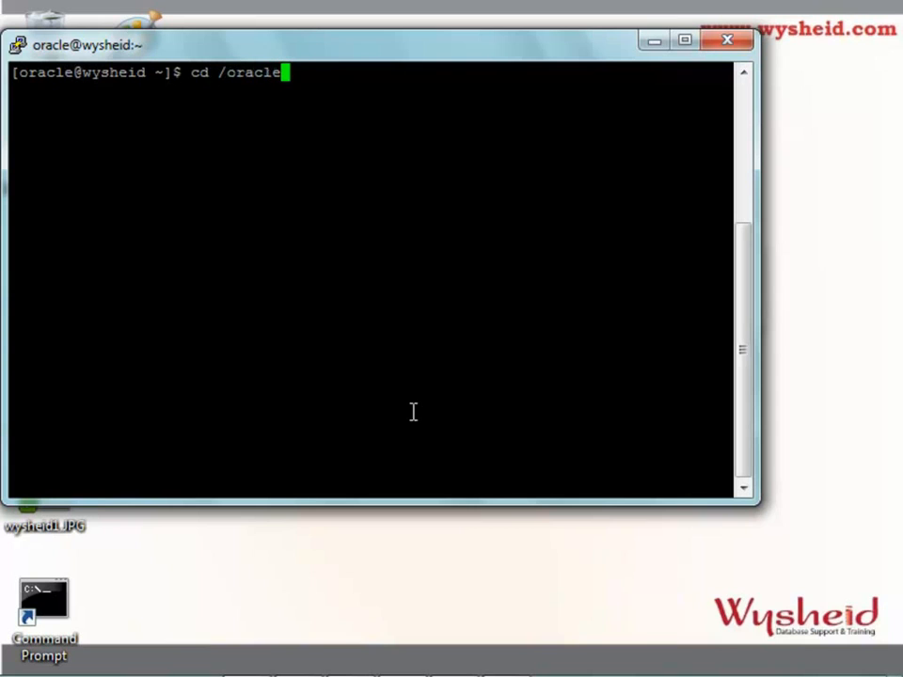
type("/app/pro")
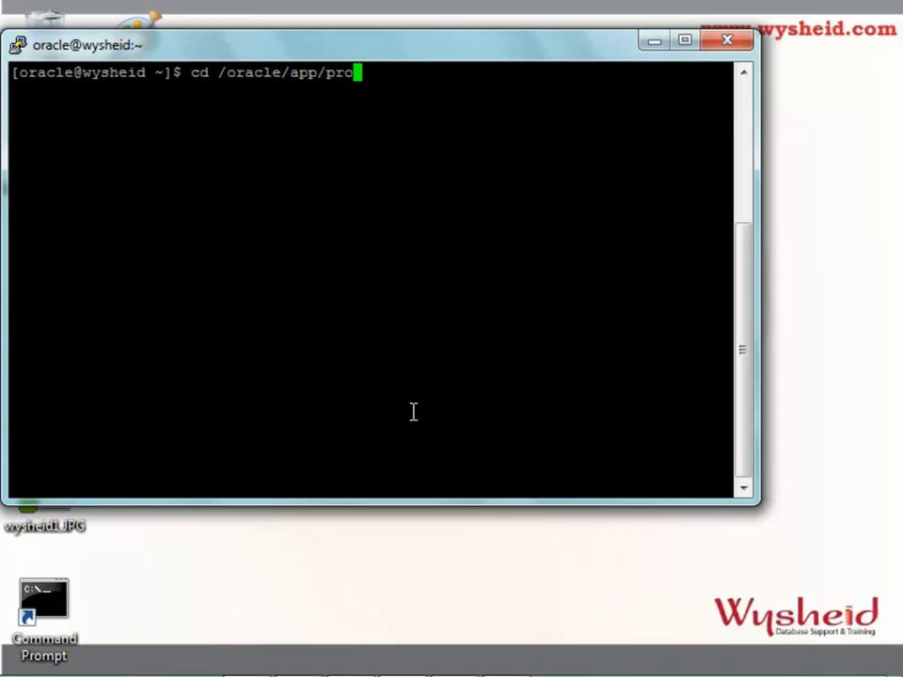
type("dy")
key("BackSpace")
type("uct/11.2.0/dbhome_1")
key("Return")
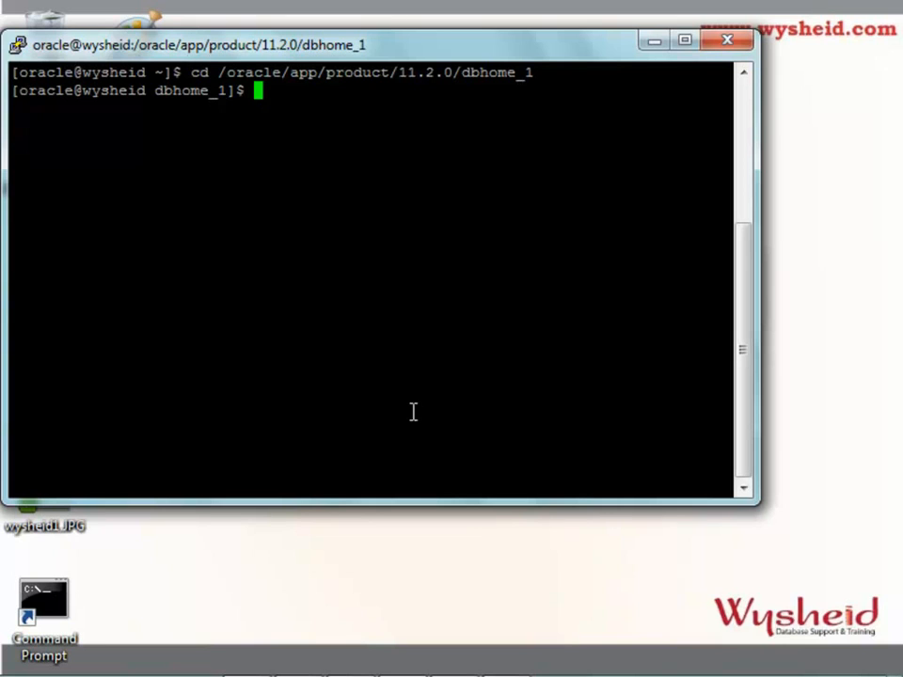
Move into the bin directory, confirm it with pwd, and enter ./dbca
type("cd bin")
key("Return")
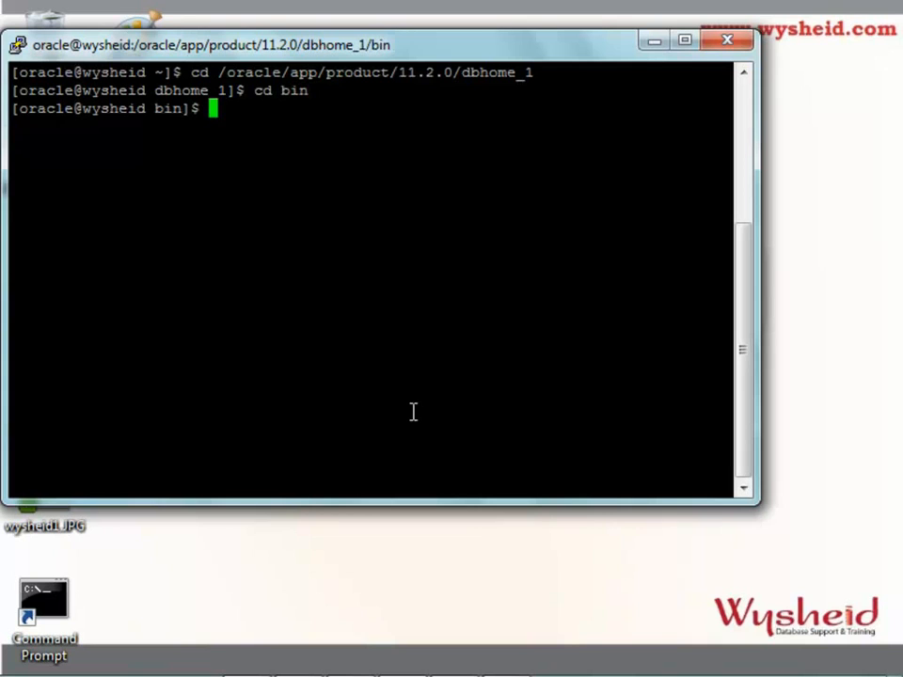
type("pwd")
key("Return")
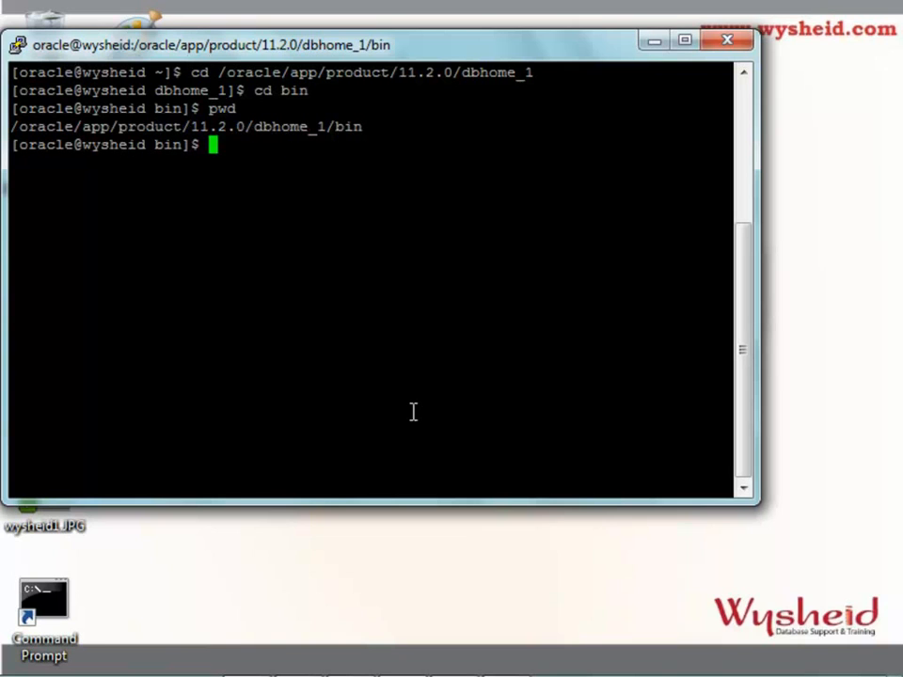
type("./dbca")
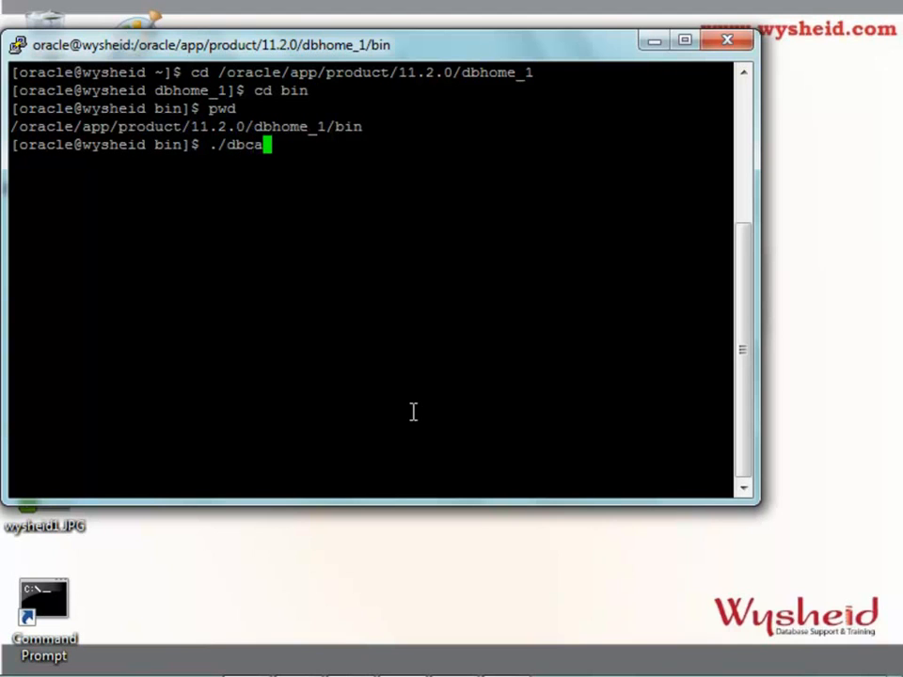
Launch dbca and get past its Welcome page
key("Return")
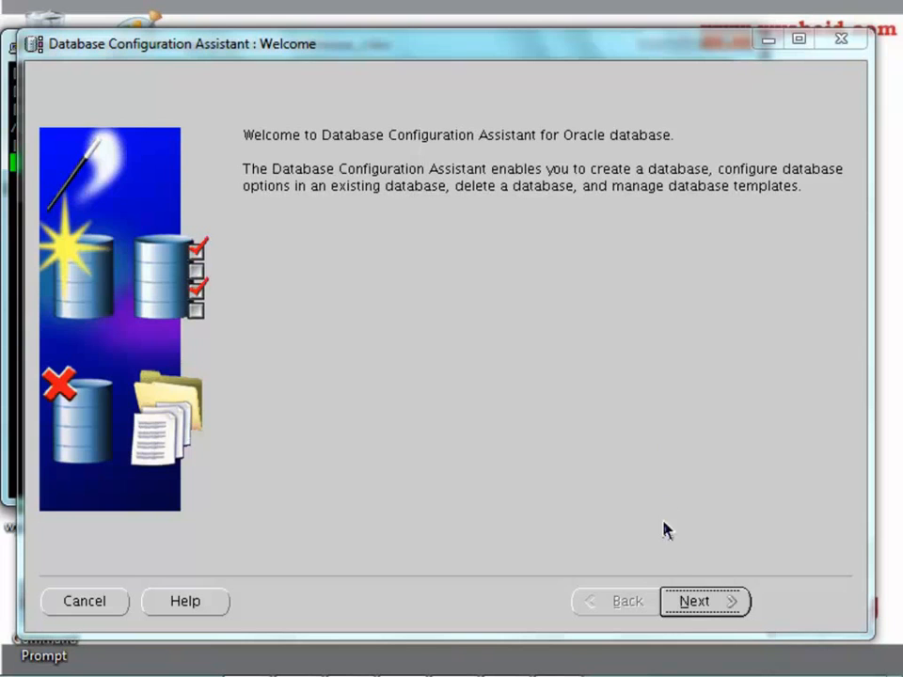
left_click(694, 603)
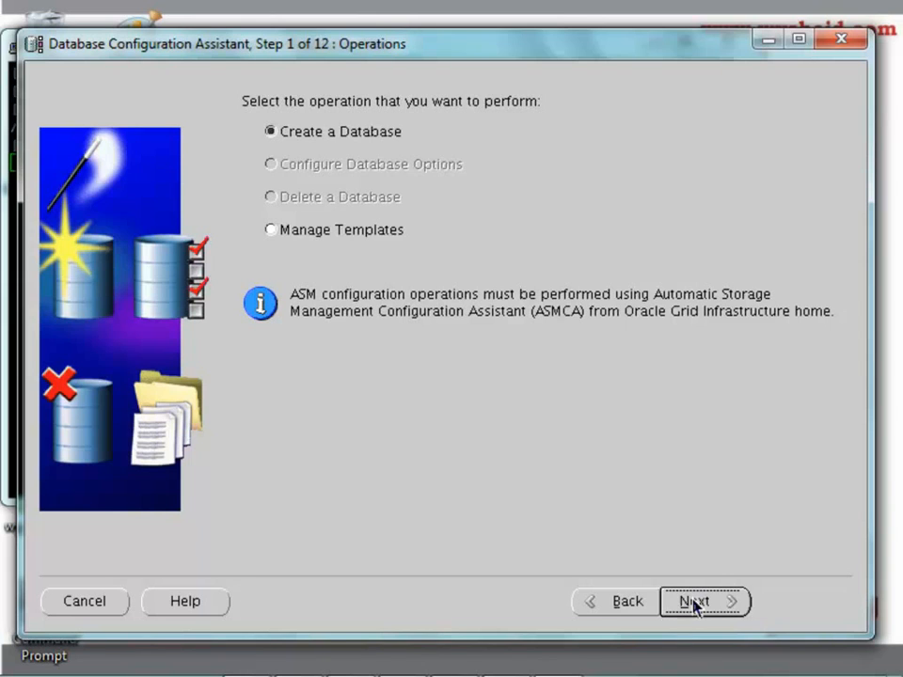
Keep Create a Database as the operation and advance to Database Templates
left_click(694, 603)
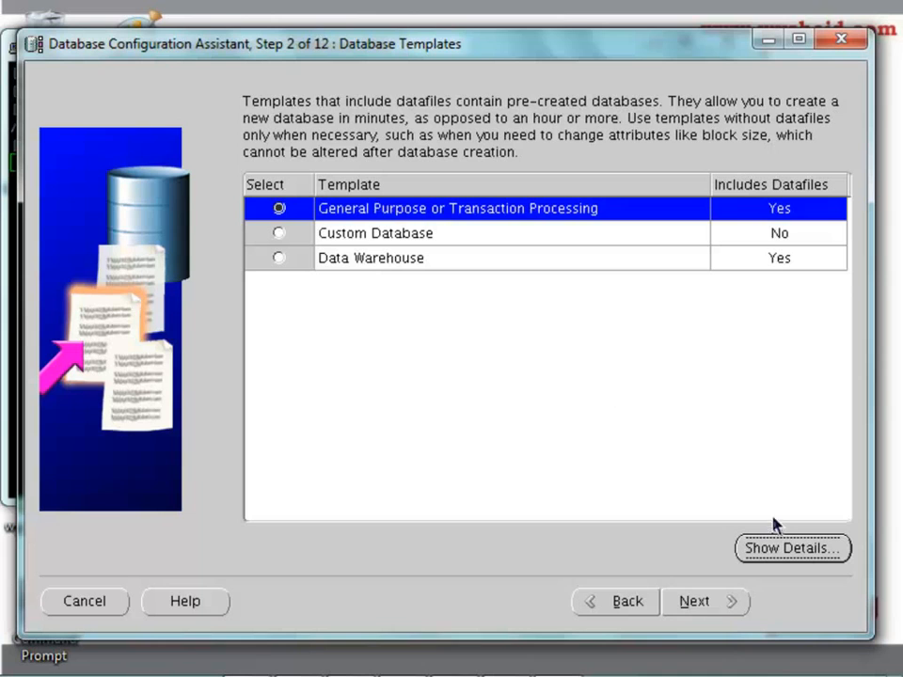
Select the Custom Database template and advance to Database Identification
left_click(280, 233)
left_click(700, 612)
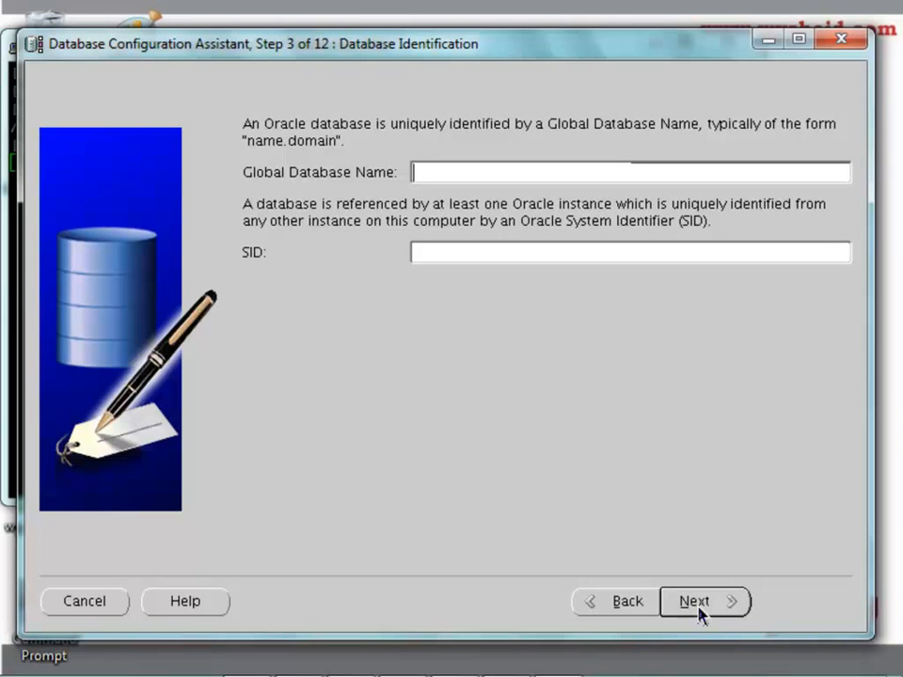
Name the database wysheid for both Global Database Name and SID, then continue
type("wysh")
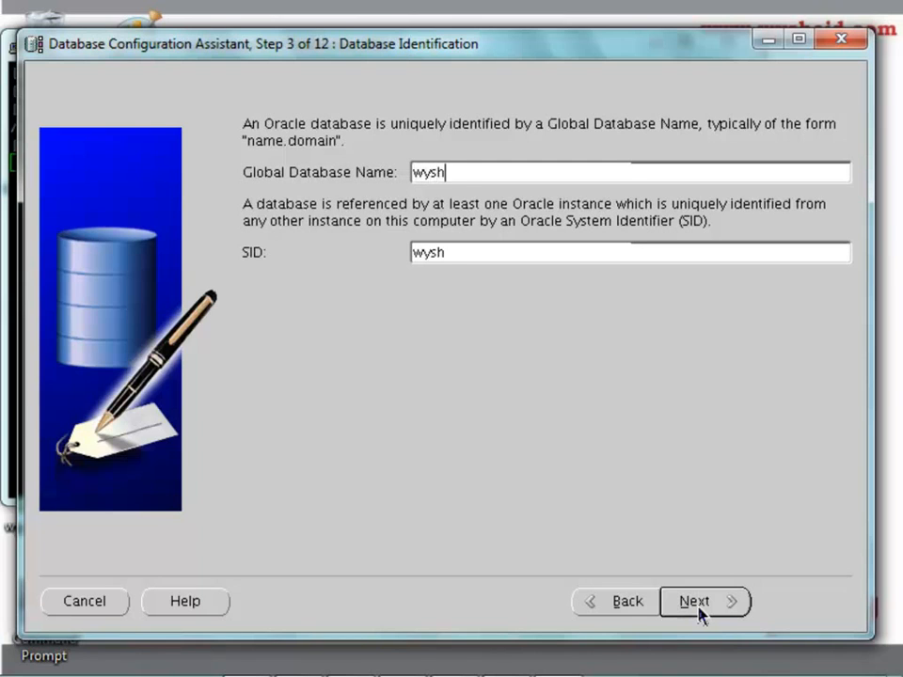
type("eid")
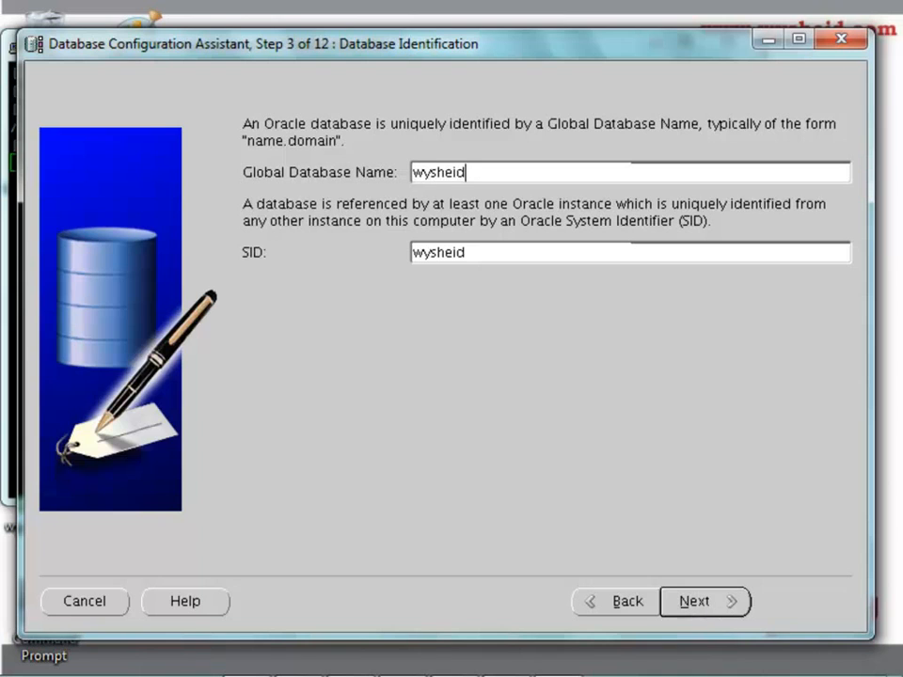
left_click(469, 256)
type("1")
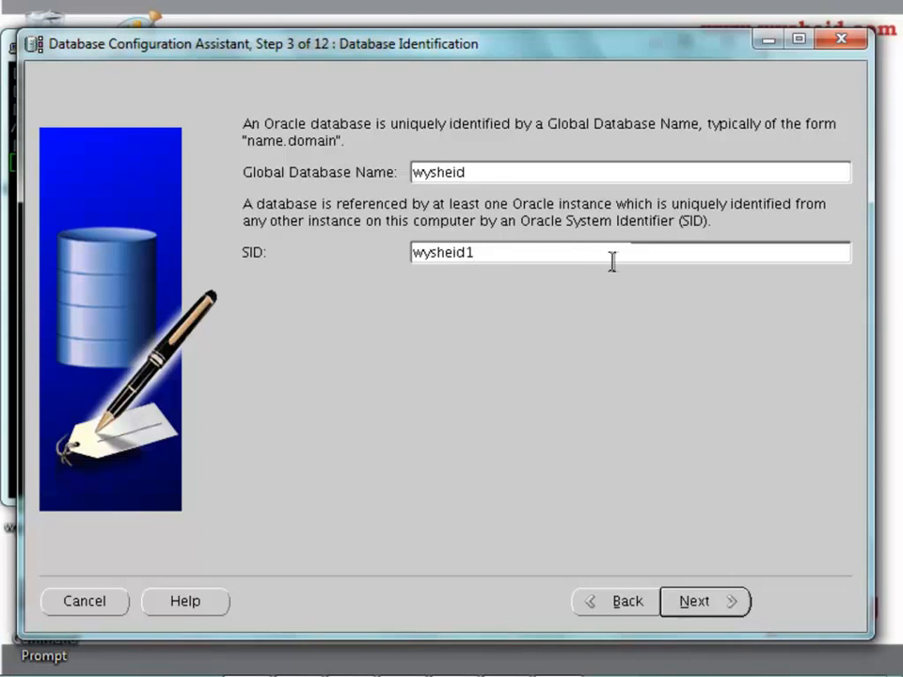
key("BackSpace")
left_click(703, 606)
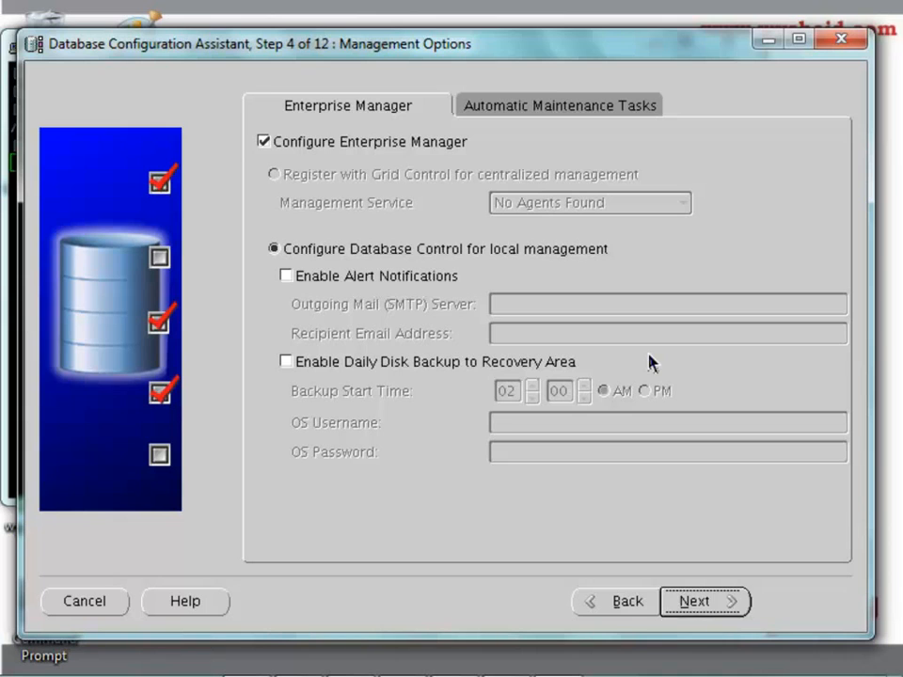
Dismiss the listener warning, uncheck Configure Enterprise Manager, and show Automatic Maintenance Tasks
left_click(693, 602)
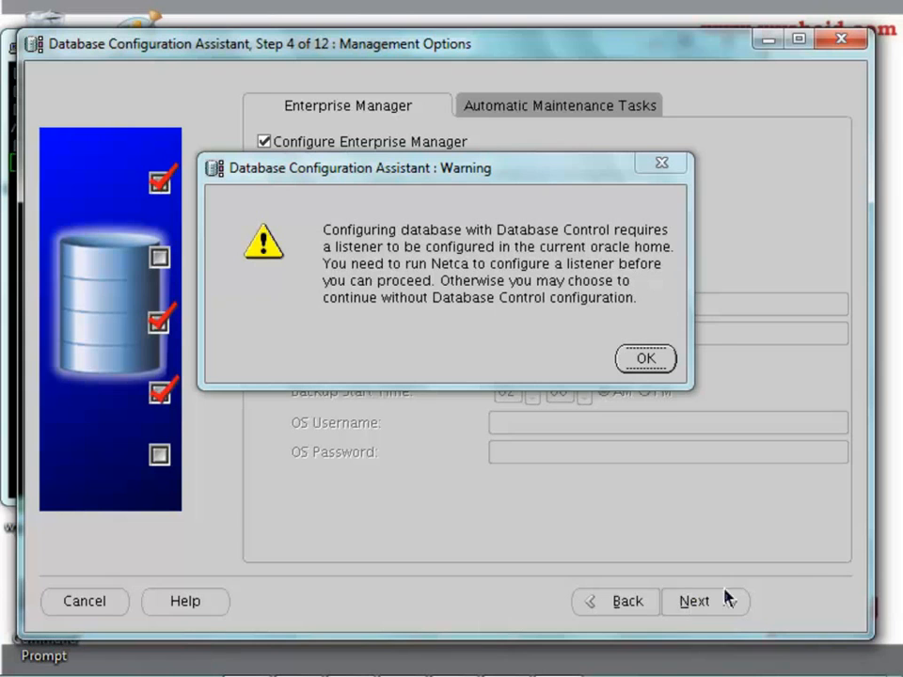
left_click(663, 357)
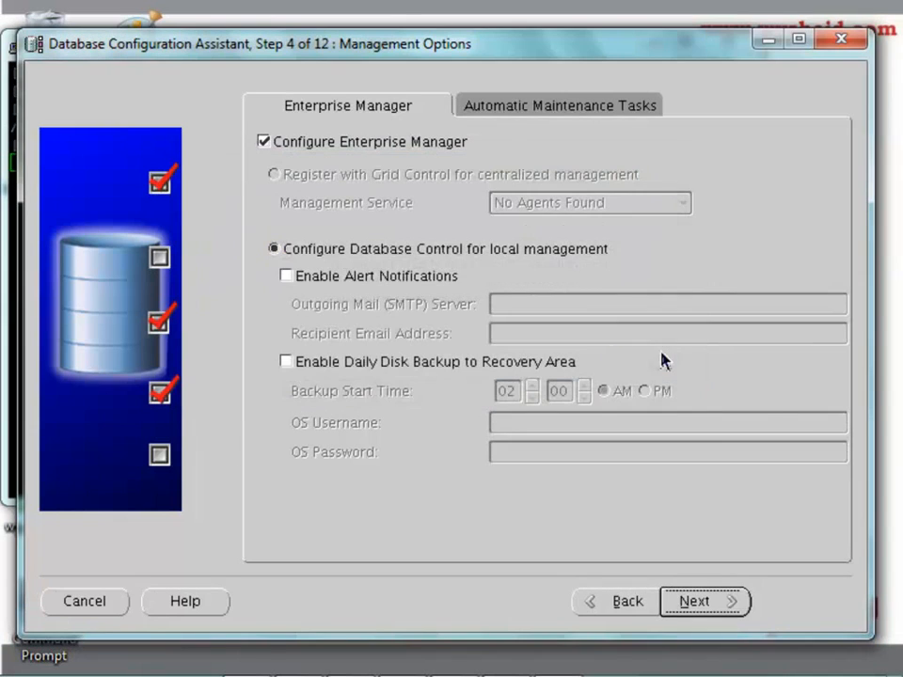
left_click(329, 150)
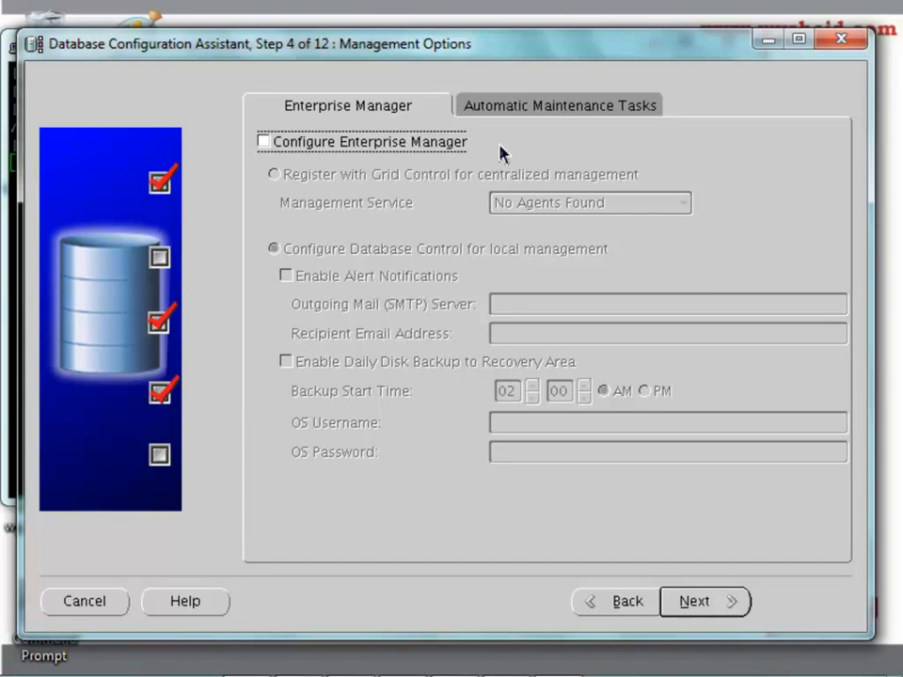
left_click(538, 111)
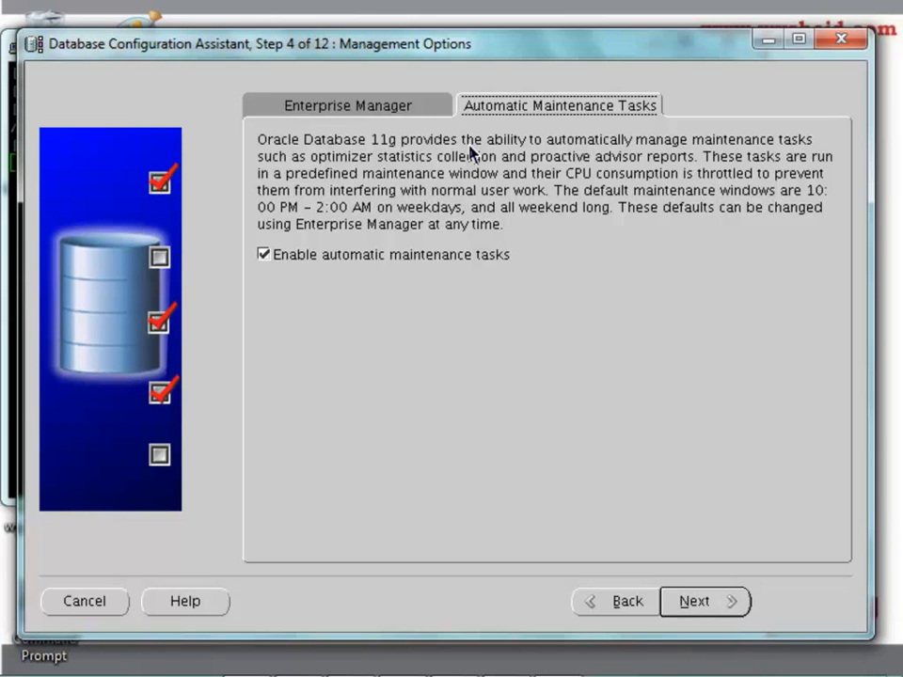
Uncheck Enable automatic maintenance tasks and advance to Database Credentials
left_click(417, 263)
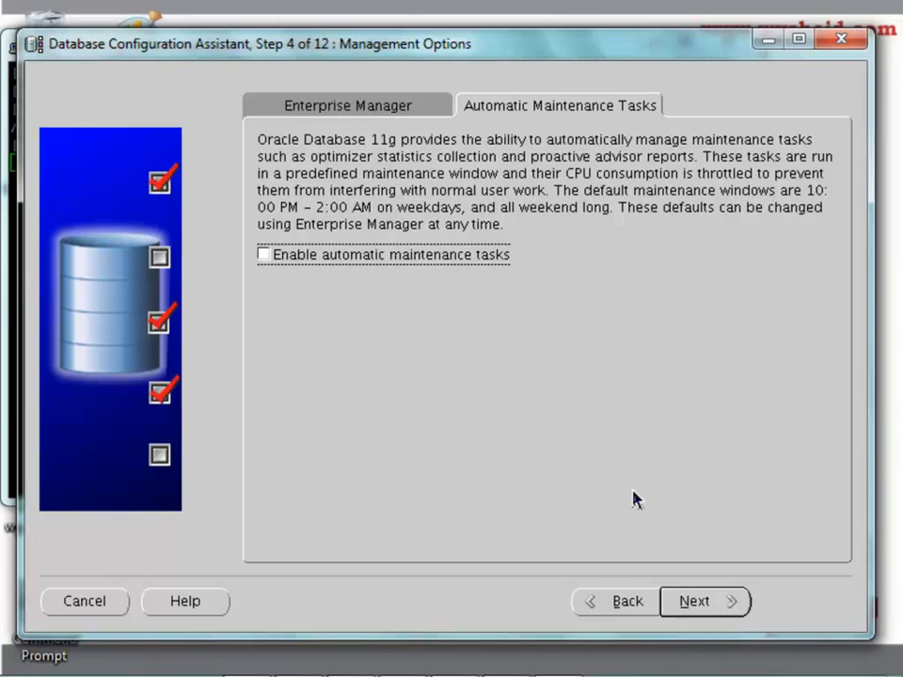
left_click(699, 605)
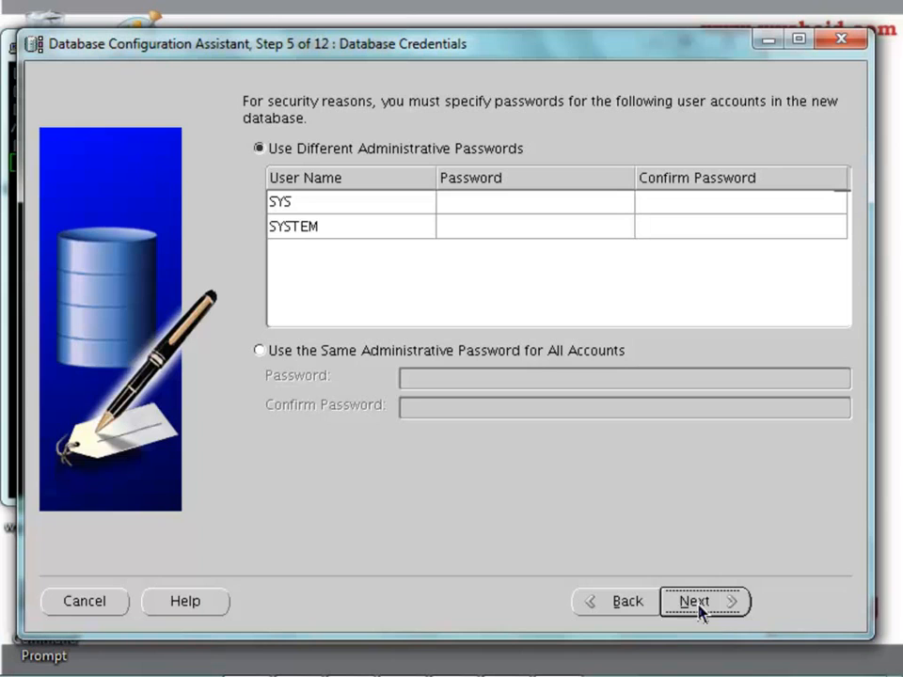
Use the same administrative password for all accounts, entering and confirming it, then continue
left_click(310, 355)
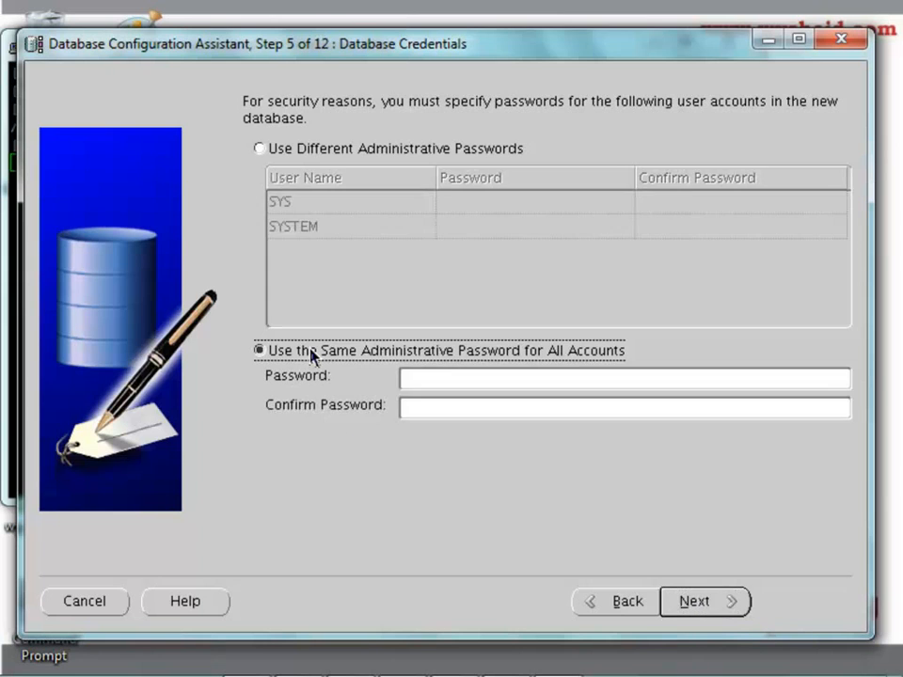
left_click(415, 380)
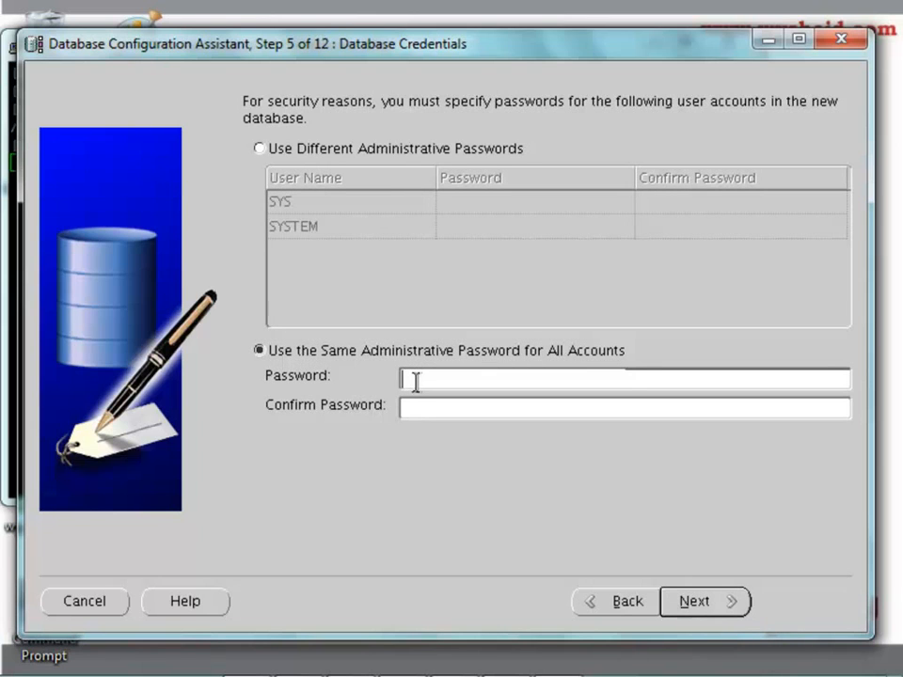
type("oracle11g")
key("Tab")
type("ora")
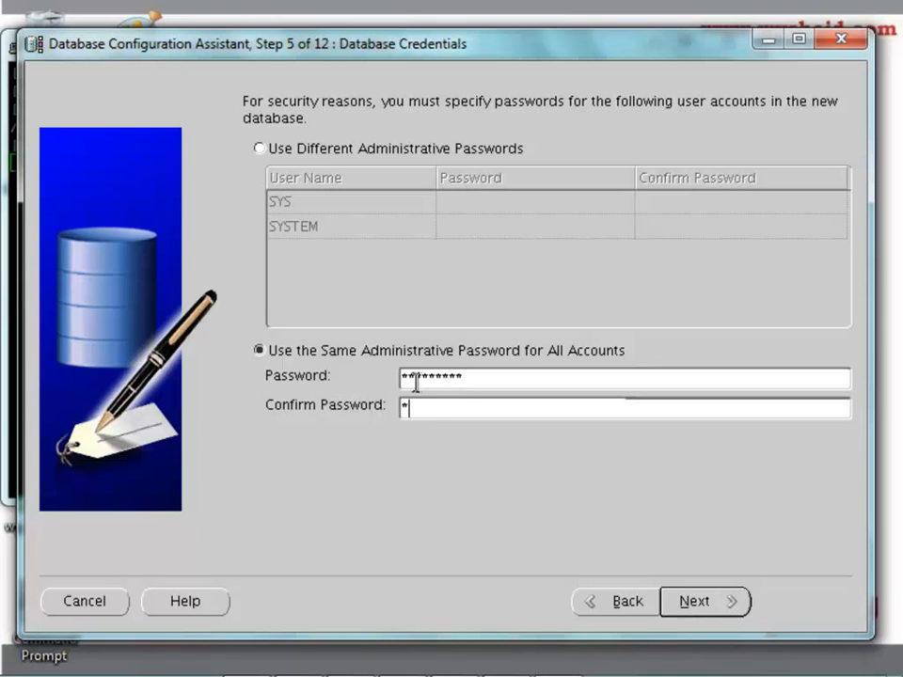
type("cle")
key("BackSpace")
key("BackSpace")
key("BackSpace")
key("BackSpace")
key("BackSpace")
key("BackSpace")
type("oracle123")
left_click(692, 605)
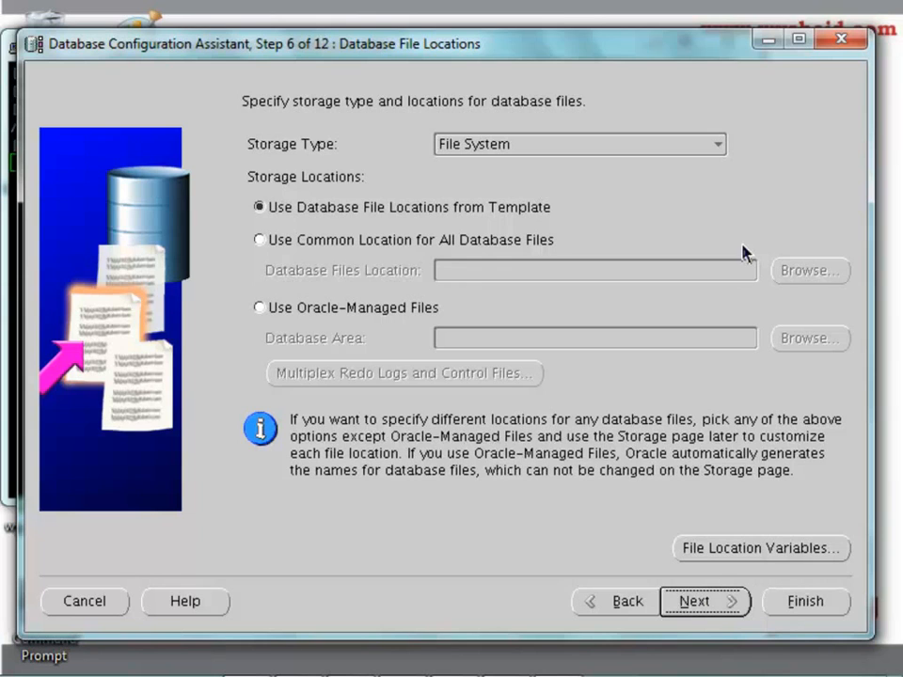
left_click(720, 151)
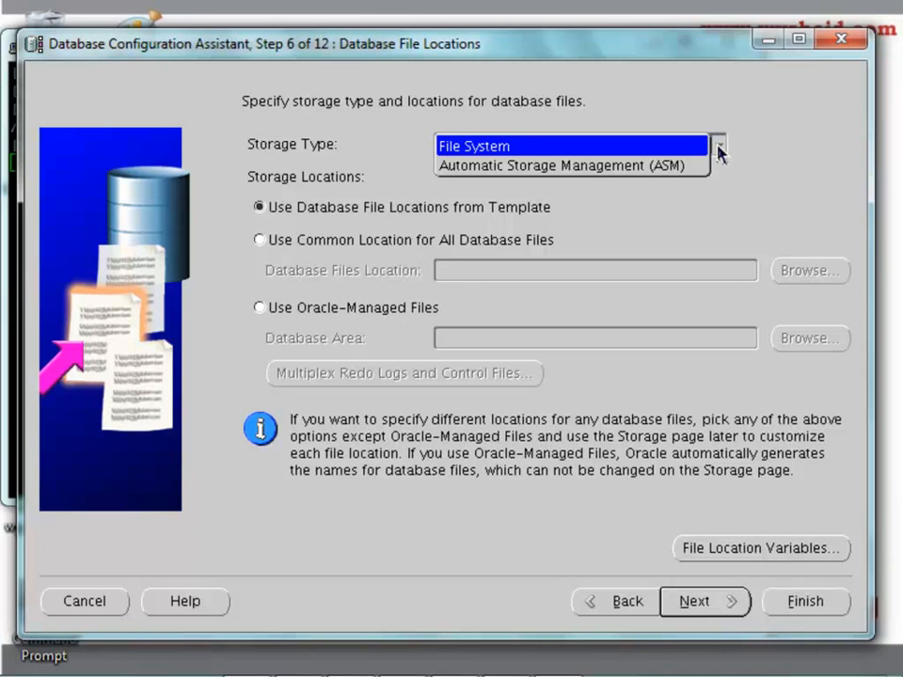
left_click(744, 188)
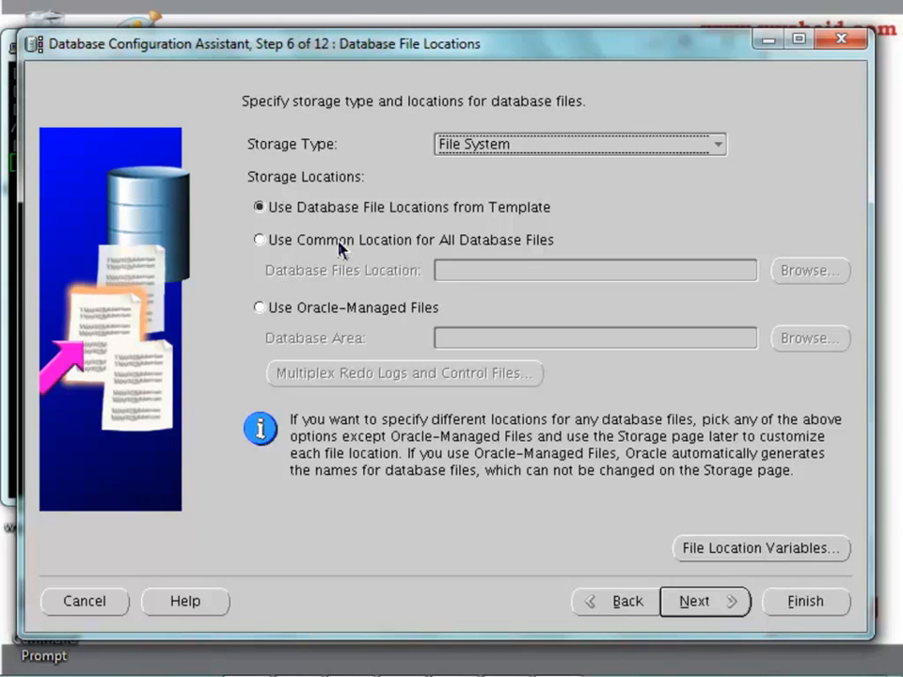
Choose Use Common Location for All Database Files and browse to the /oracle folder
left_click(339, 245)
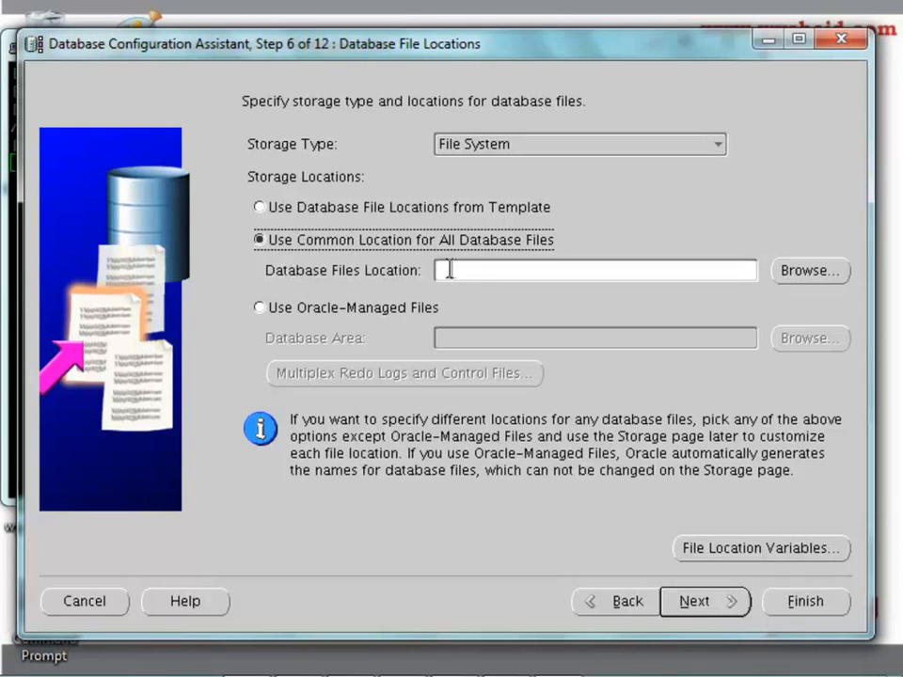
left_click(789, 273)
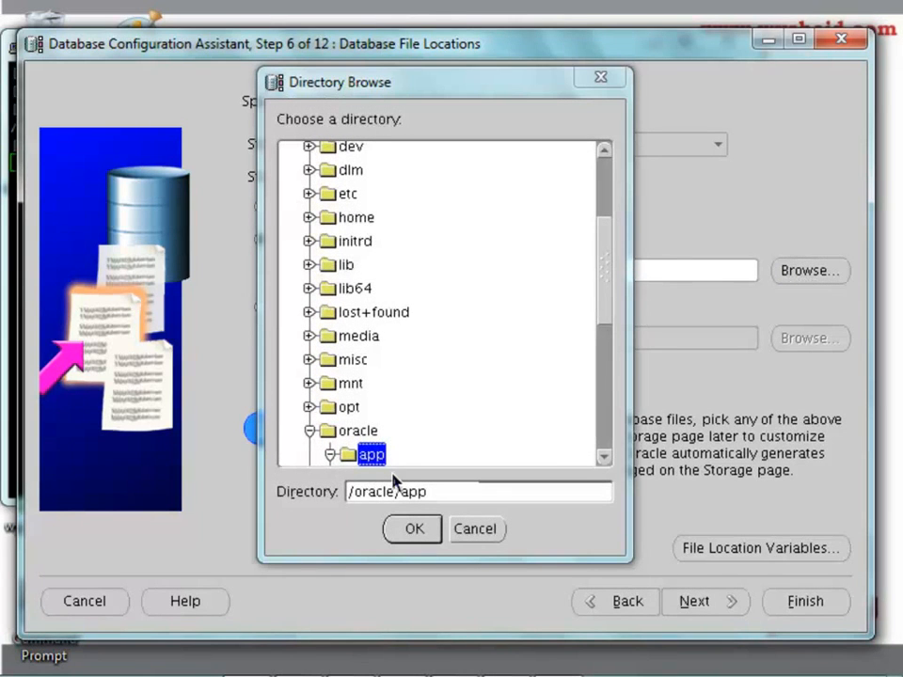
left_click(355, 431)
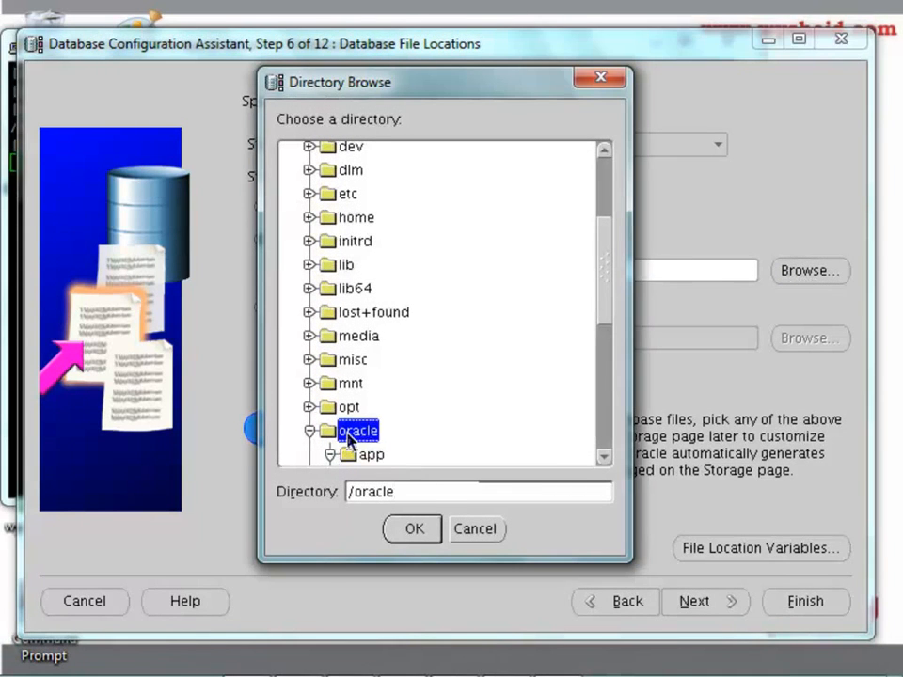
left_click(411, 530)
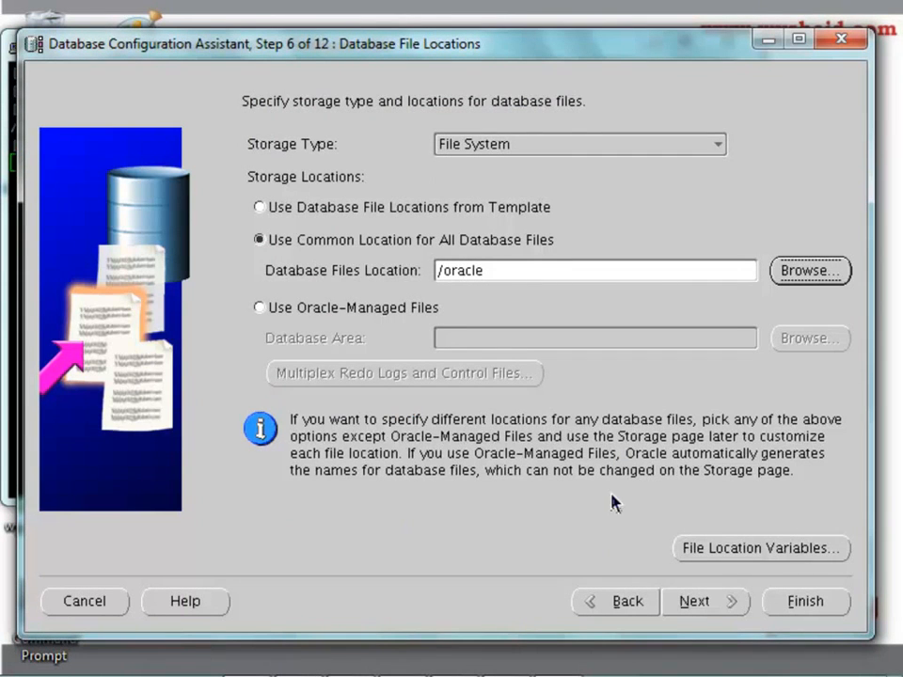
key("Tab")
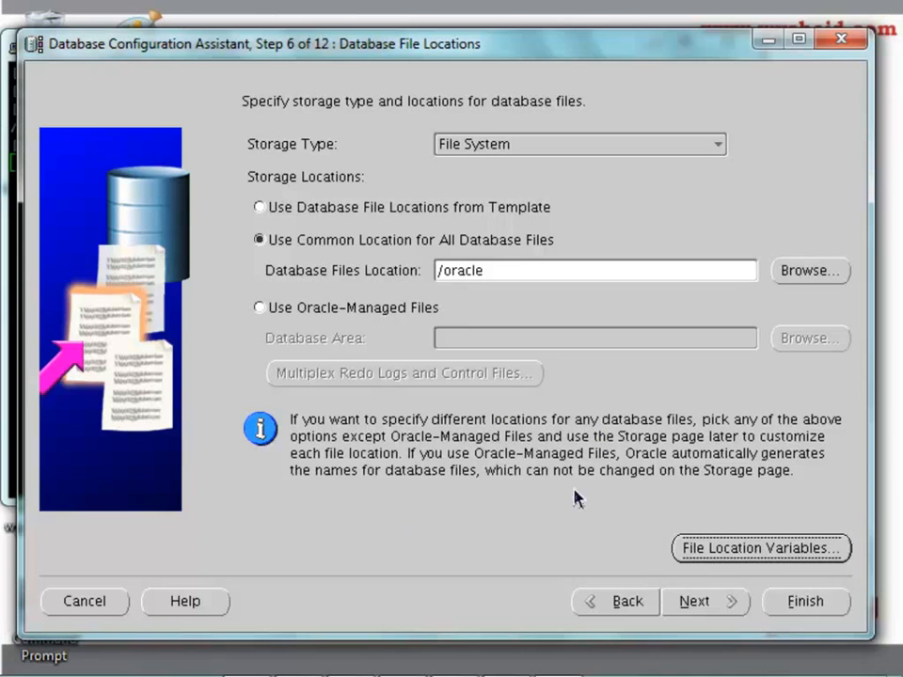
Go to Recovery Configuration and enable archiving with the 100 MB flash recovery area
left_click(693, 604)
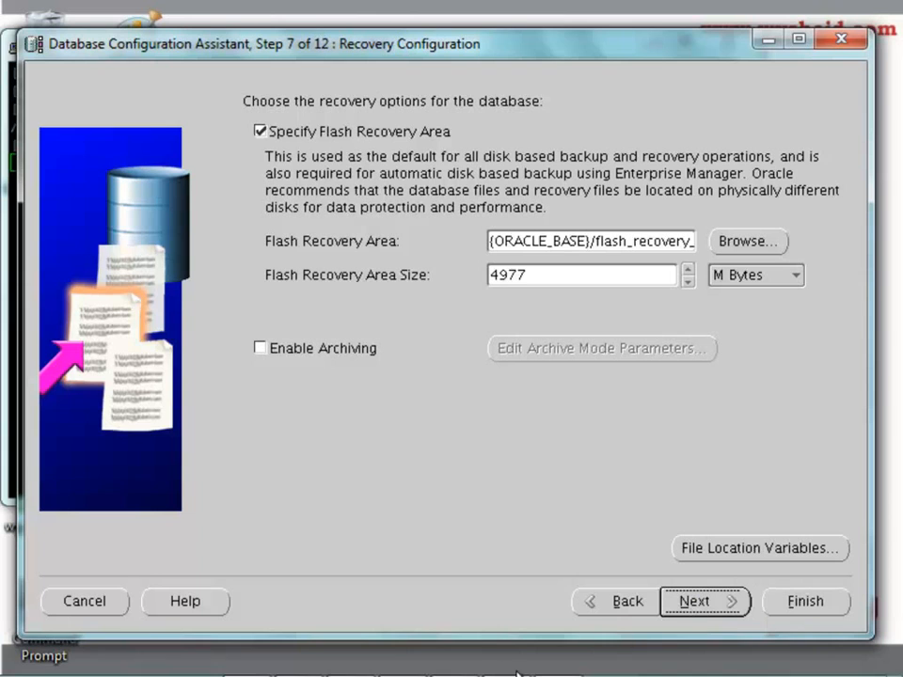
left_click(261, 348)
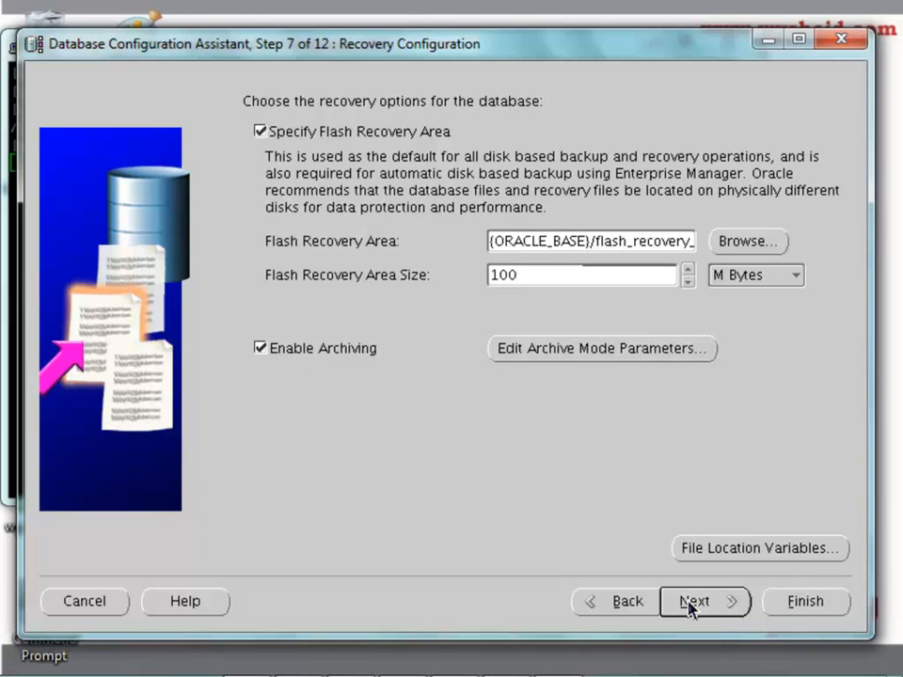
Proceed with the 100 MB flash recovery area, confirming the undersized-area warning
left_click(691, 601)
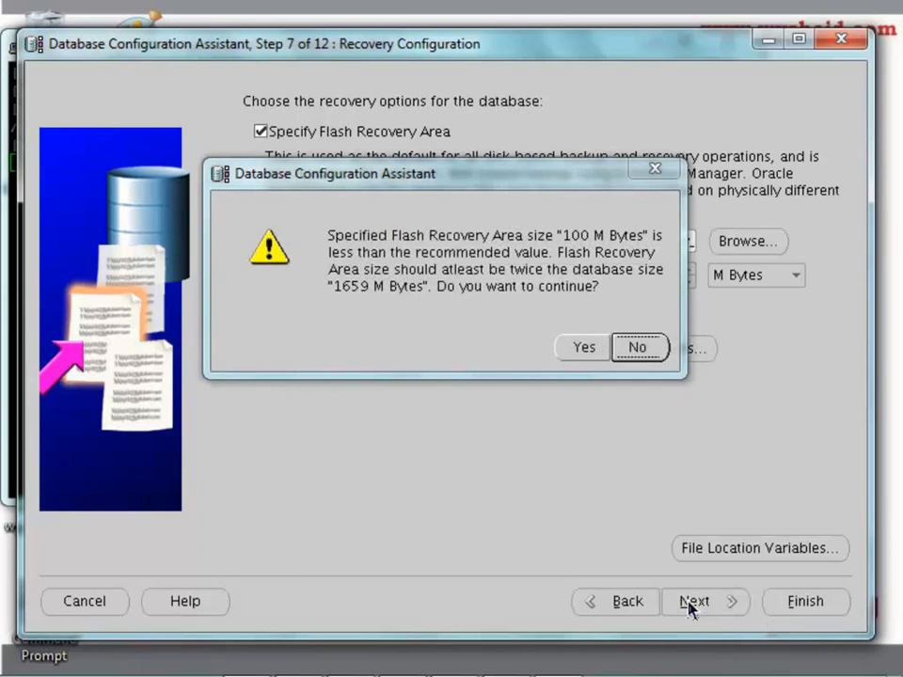
left_click(594, 355)
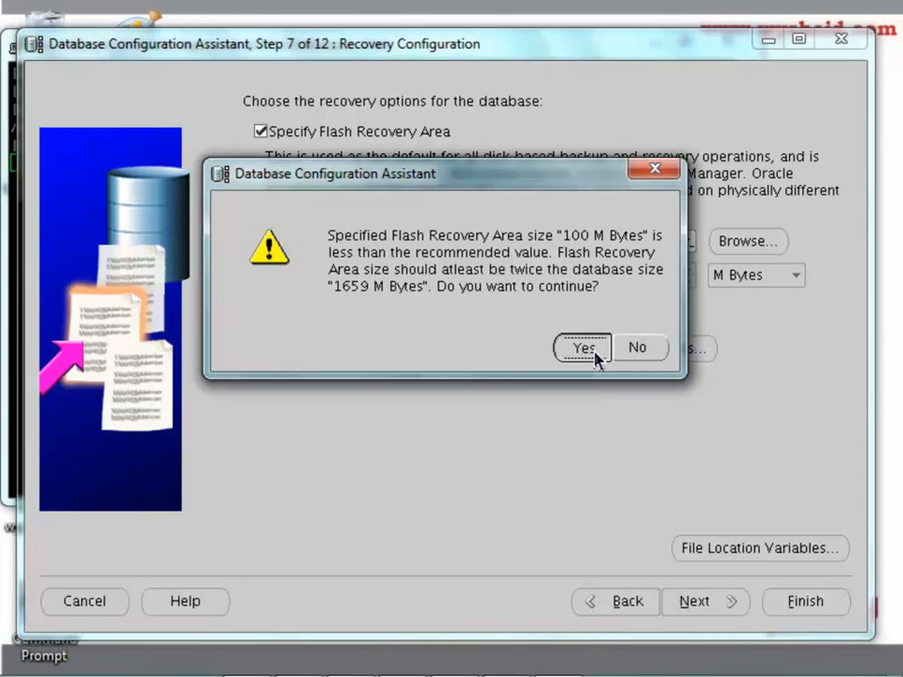